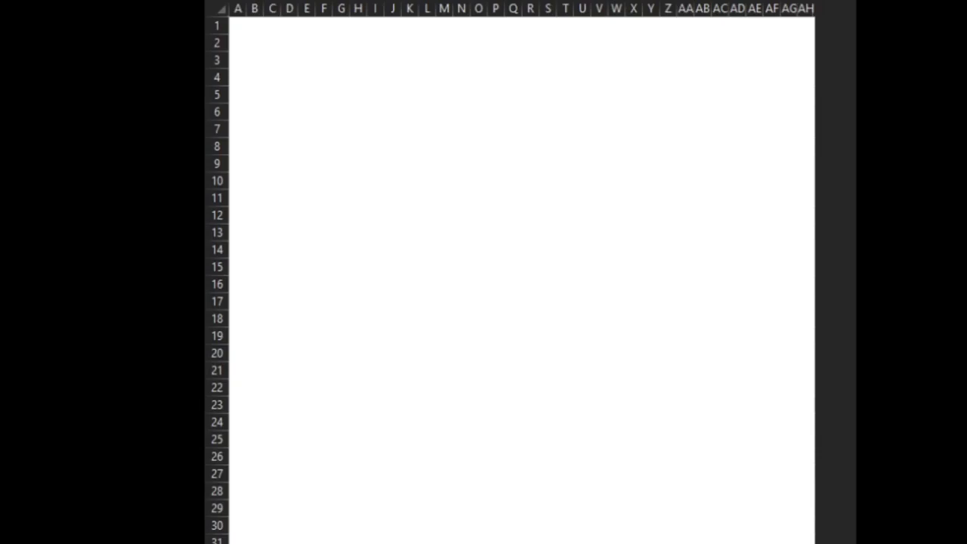
- Select starting cells on the blank grid and give cell M12 its first grey fill
left_click(254, 43)
left_click(358, 129)
left_click(427, 180)
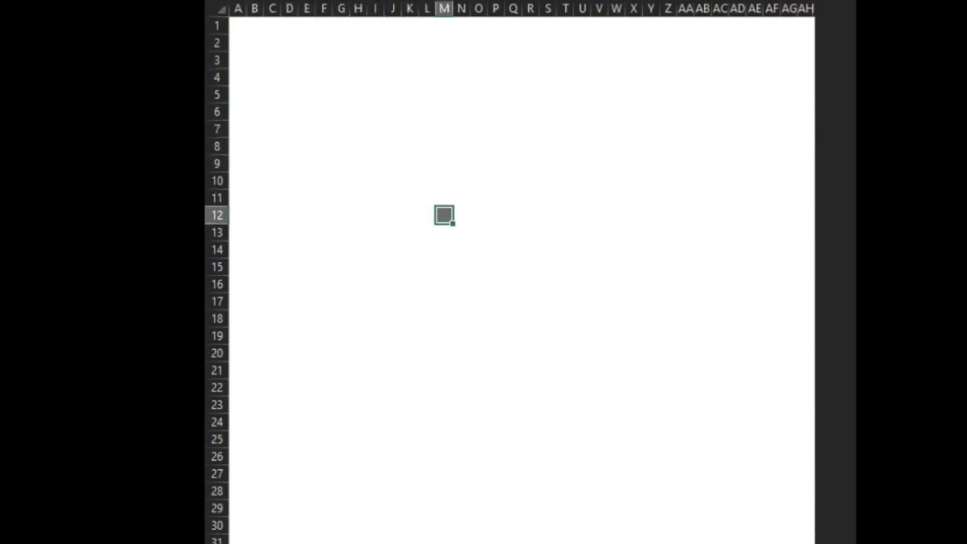